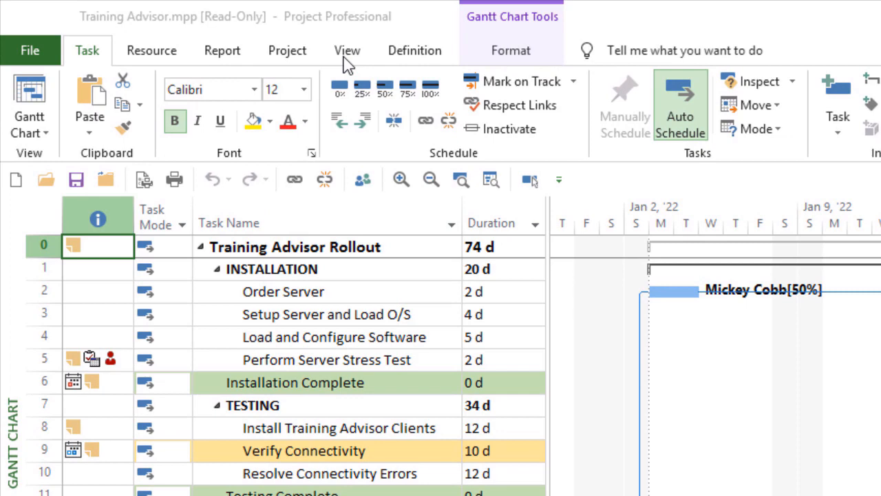
Apply the Tracking table to the Gantt Chart and widen the table area until all its columns show
click(231, 38)
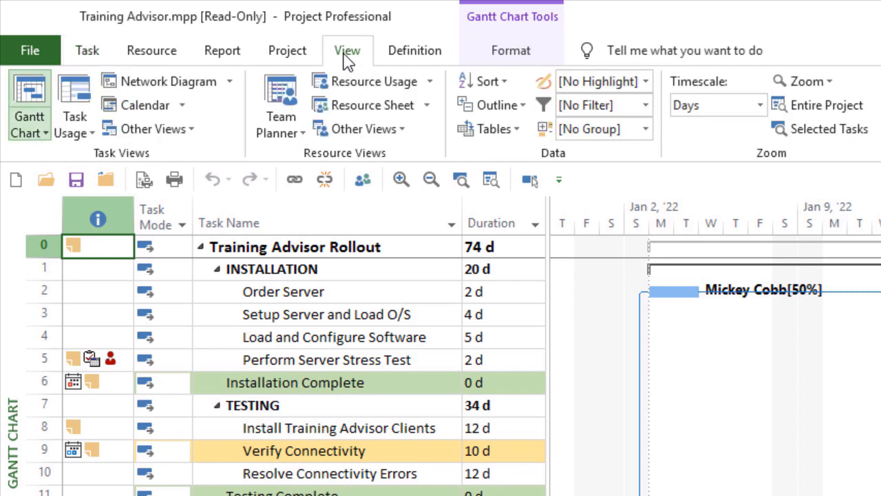
click(517, 131)
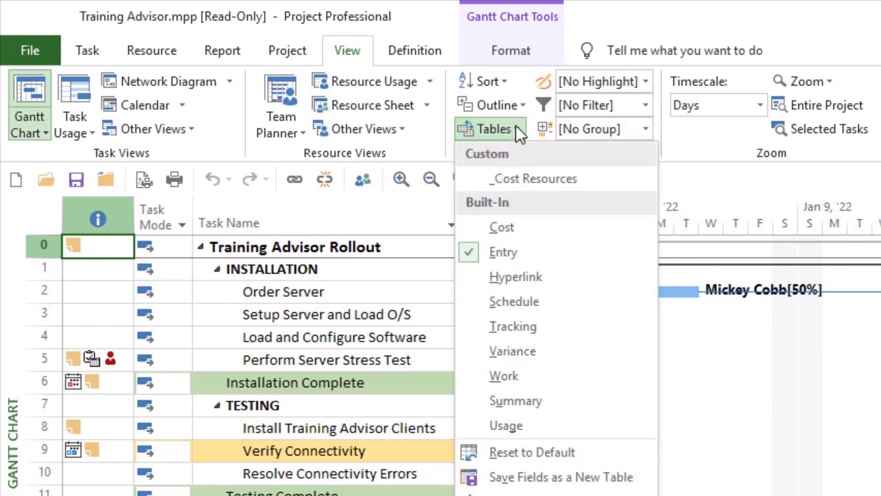
click(555, 330)
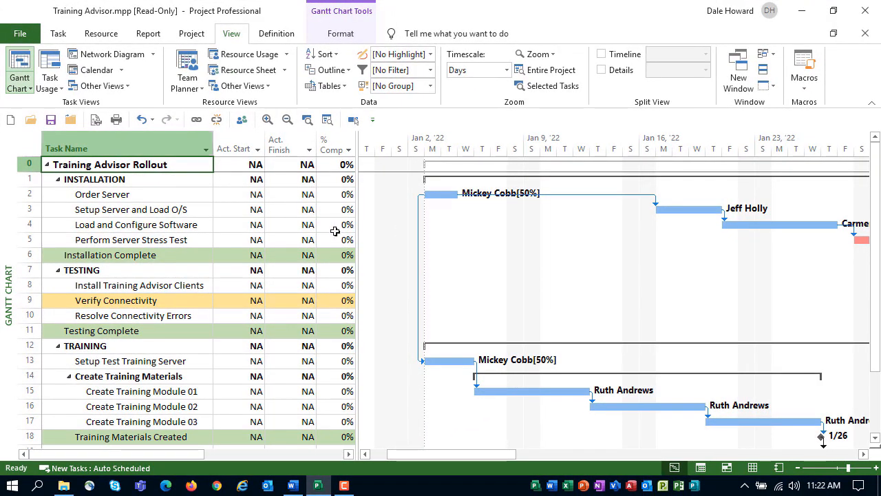
drag(357, 227, 815, 244)
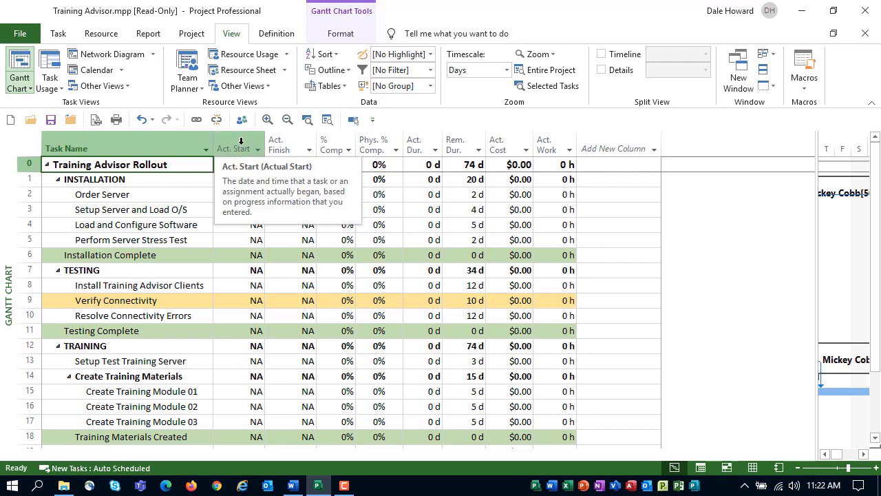
Move the % Complete column between Actual Start and Actual Finish and fit its width to the contents
click(334, 141)
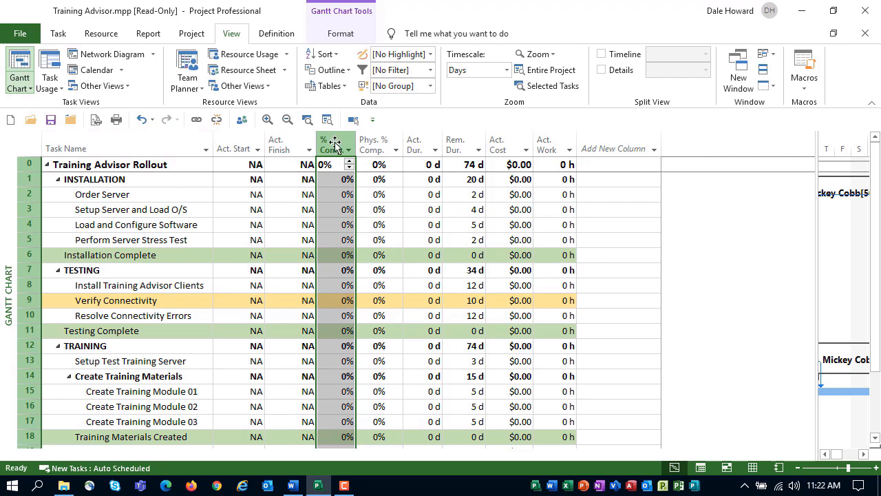
drag(334, 142, 267, 155)
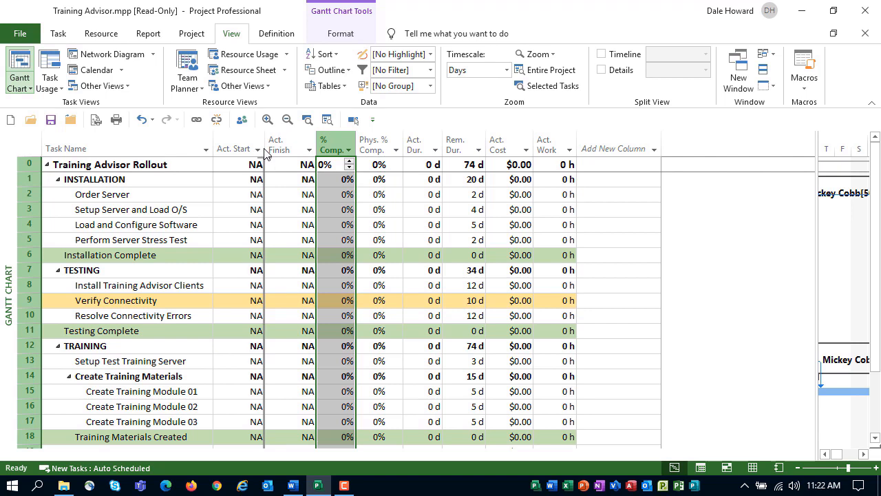
drag(265, 153, 266, 153)
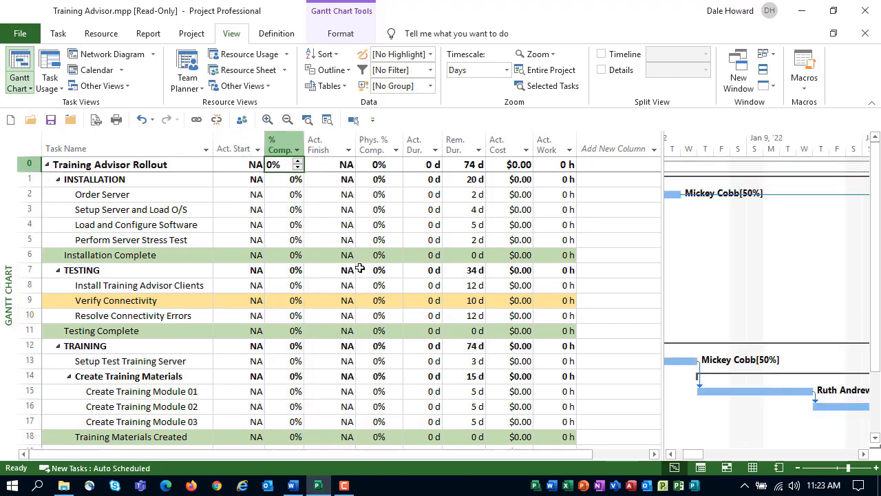
double_click(300, 142)
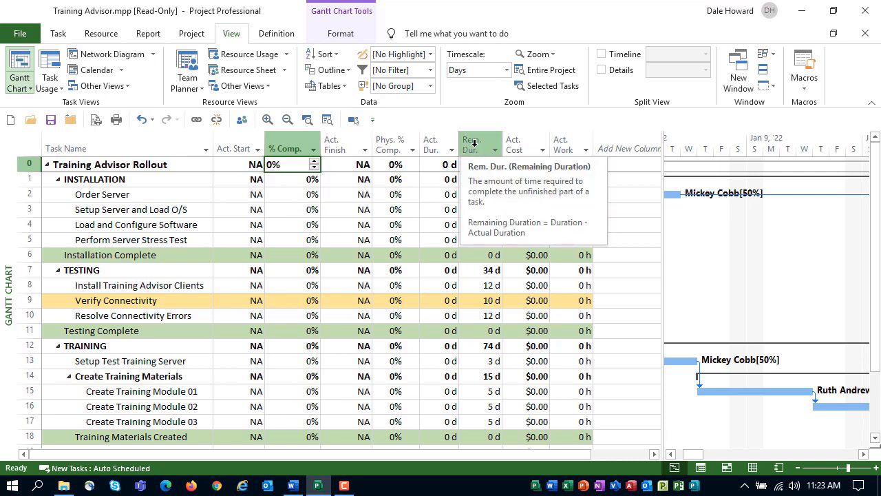
Move the Remaining Duration column directly after % Complete and fit its width to the contents
click(474, 143)
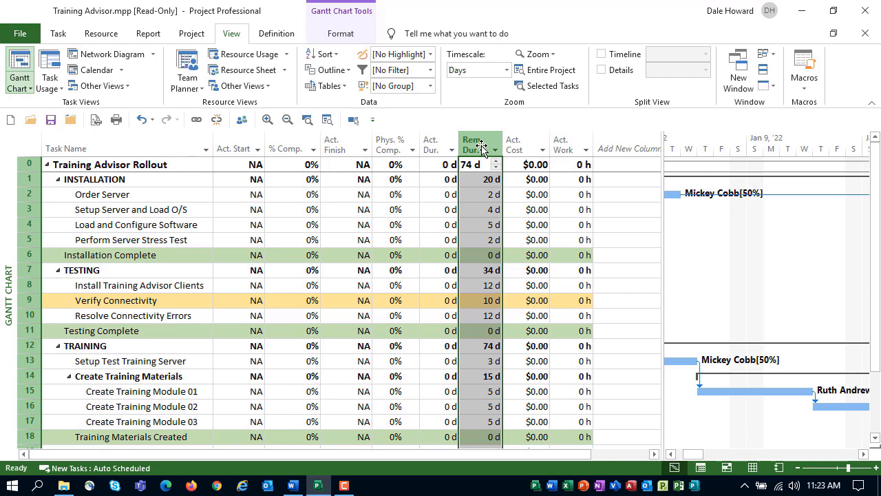
drag(480, 146, 317, 159)
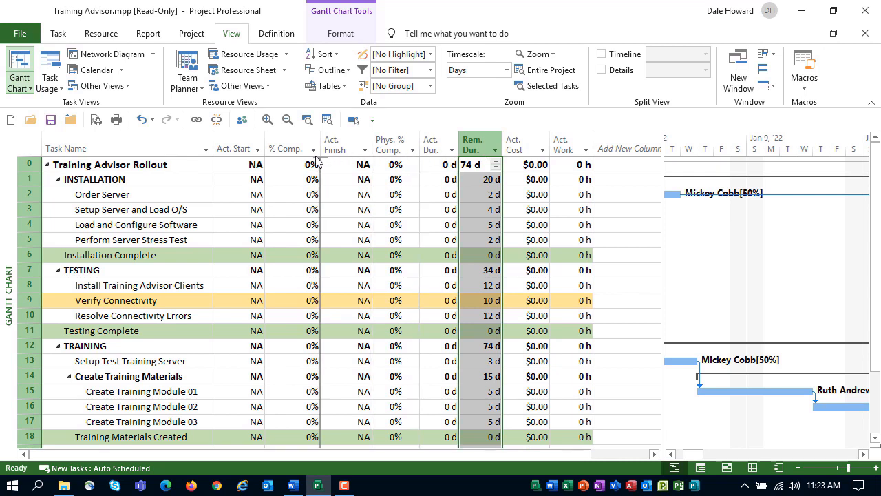
drag(317, 160, 317, 160)
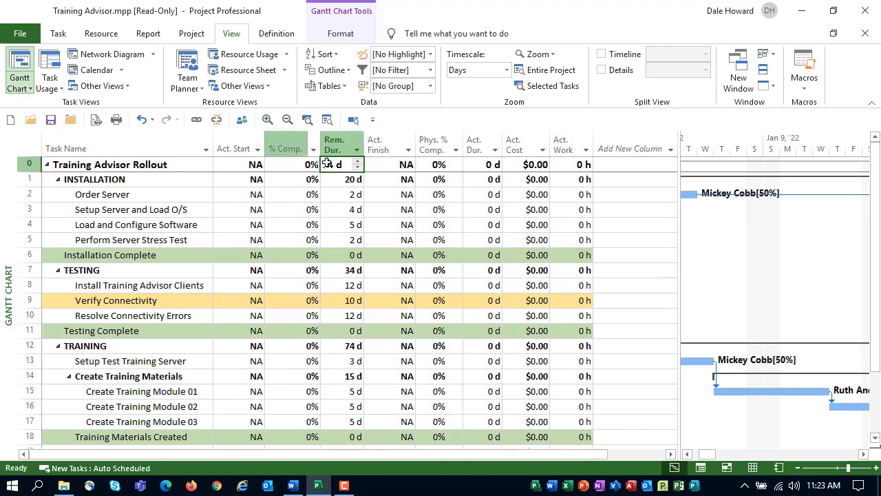
double_click(364, 142)
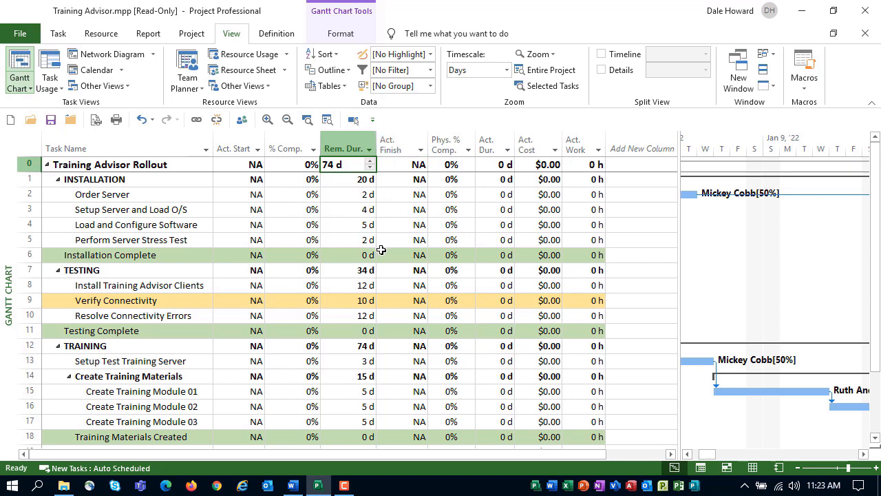
Hide the Physical % Complete, Actual Duration, Actual Cost and Actual Work columns, and narrow the table area to end at Actual Finish
click(451, 141)
drag(452, 141, 582, 145)
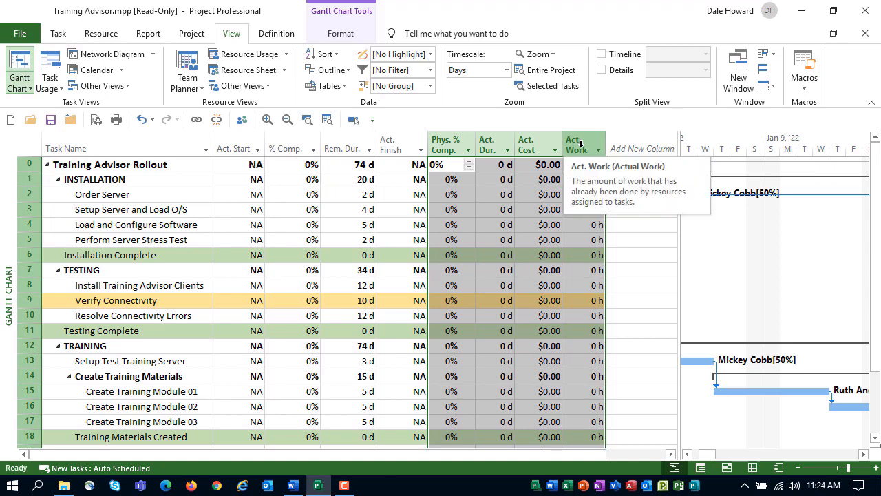
right_click(580, 145)
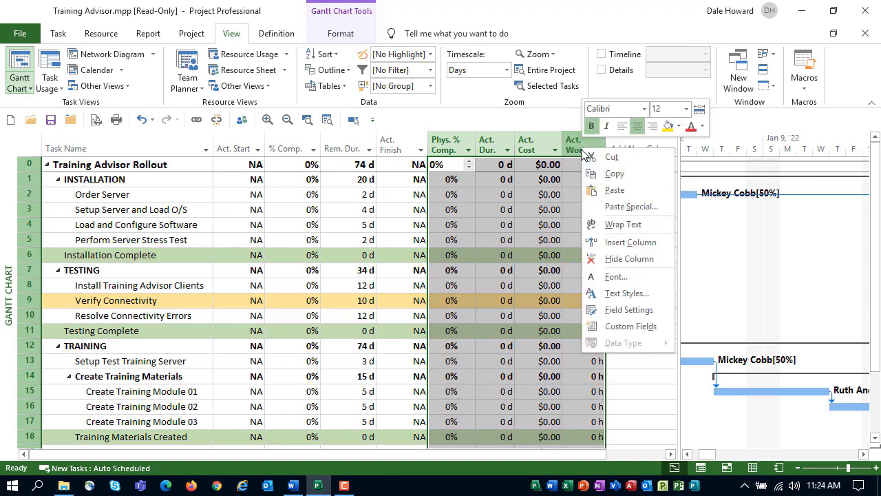
click(623, 259)
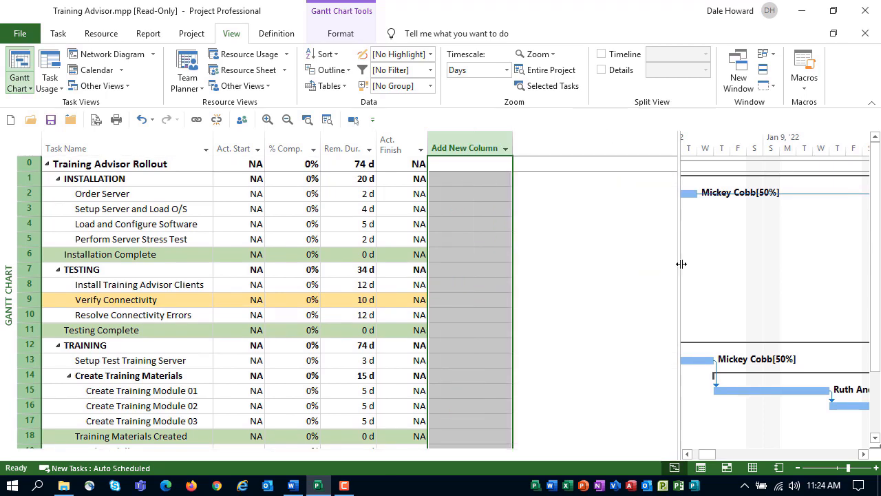
drag(679, 250, 437, 259)
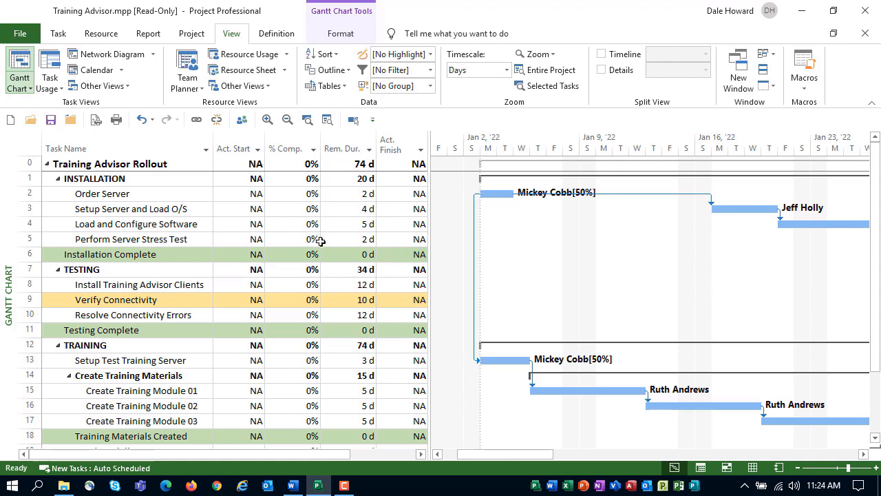
click(250, 195)
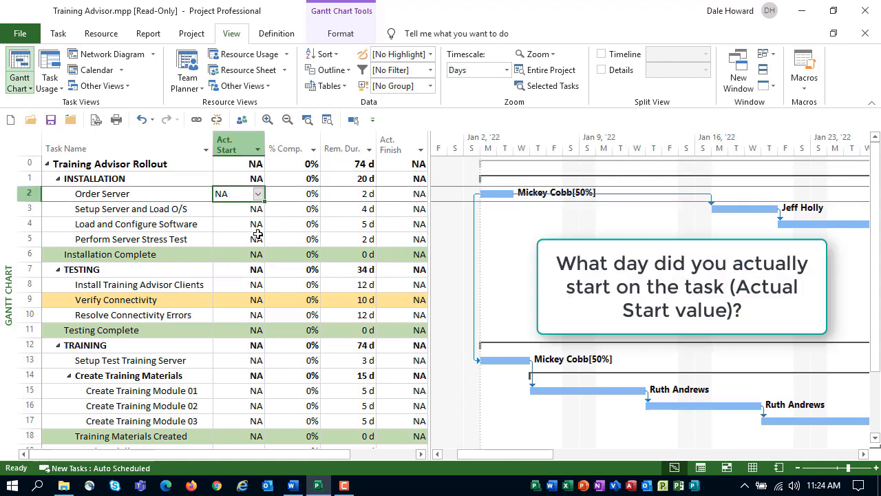
key(Tab)
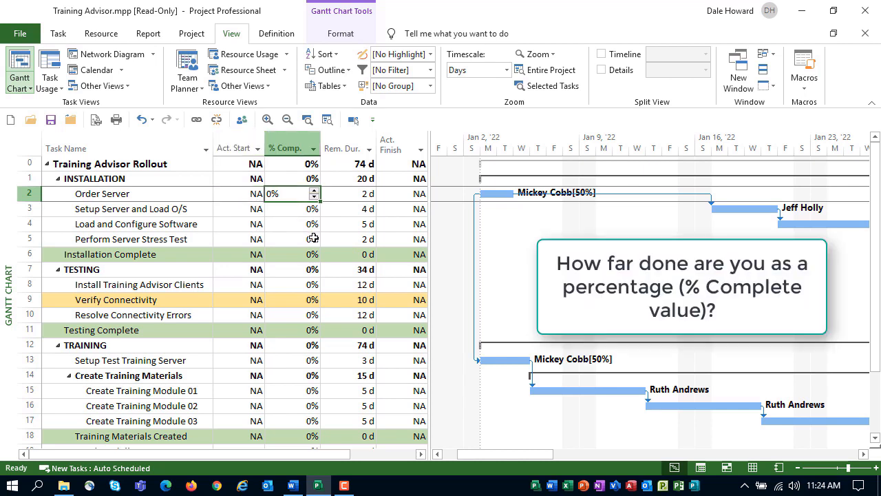
click(355, 199)
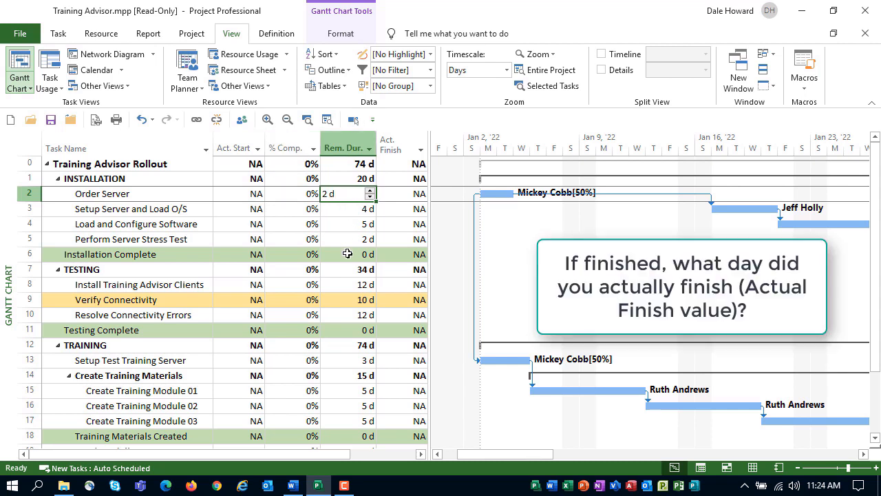
click(410, 196)
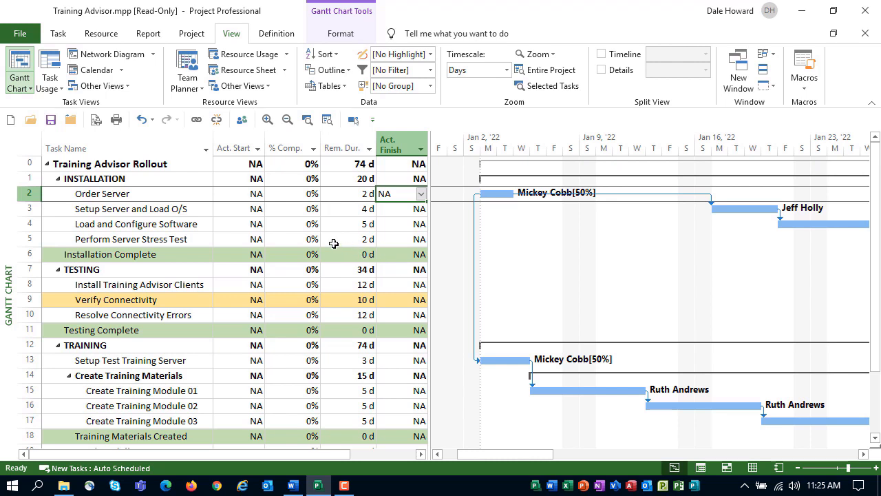
Set the Actual Start date of the Order Server task to 1/3/22
click(249, 194)
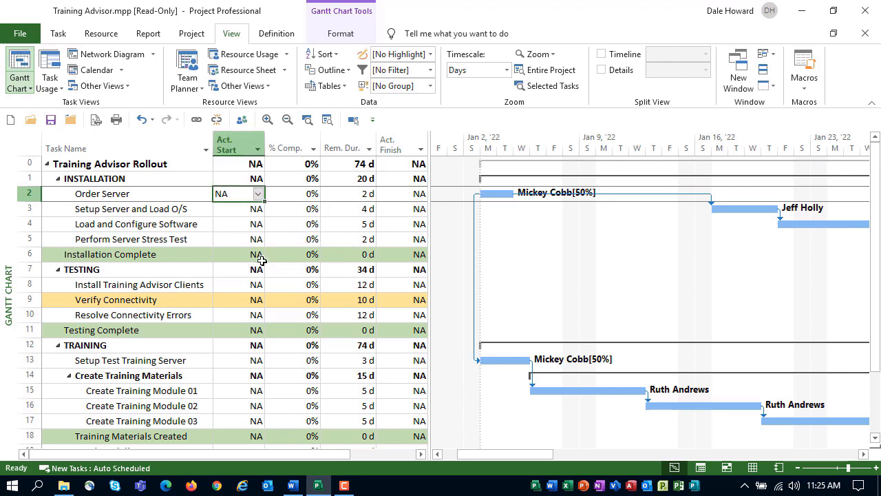
text(1/)
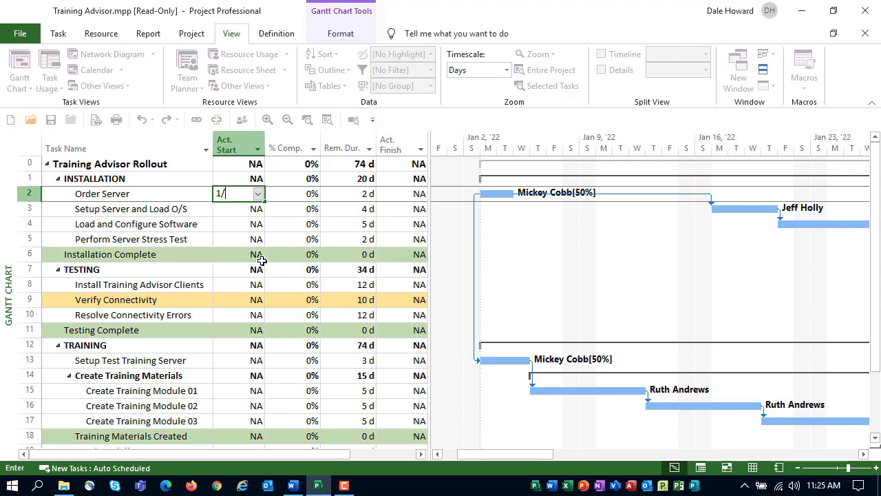
text(3/22)
key(Tab)
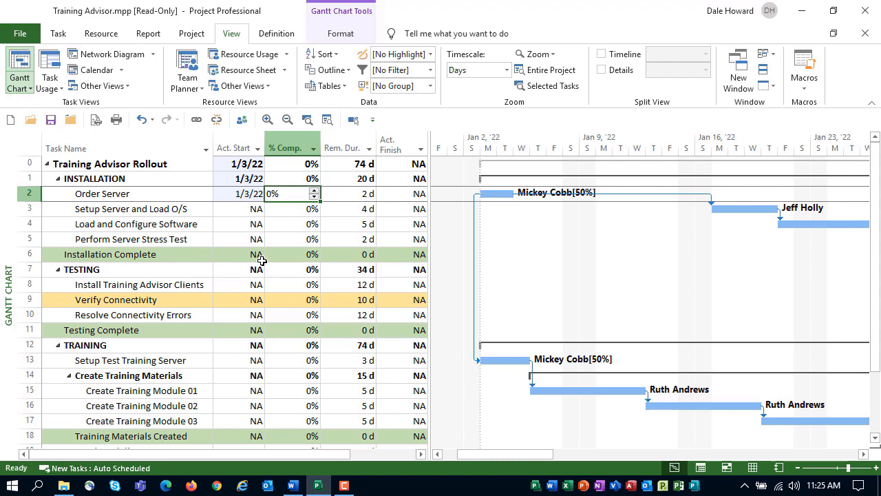
Set the Actual Finish date of the Order Server task to 1/4/22
key(Tab)
key(Tab)
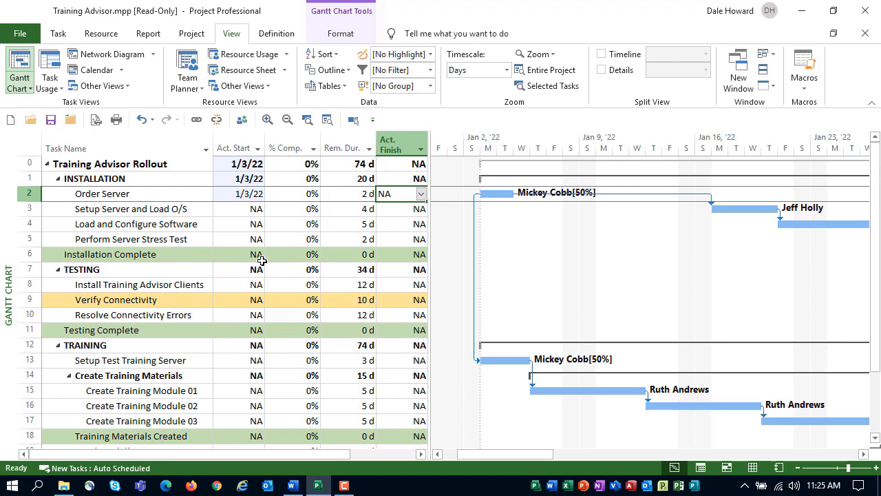
text(1/4)
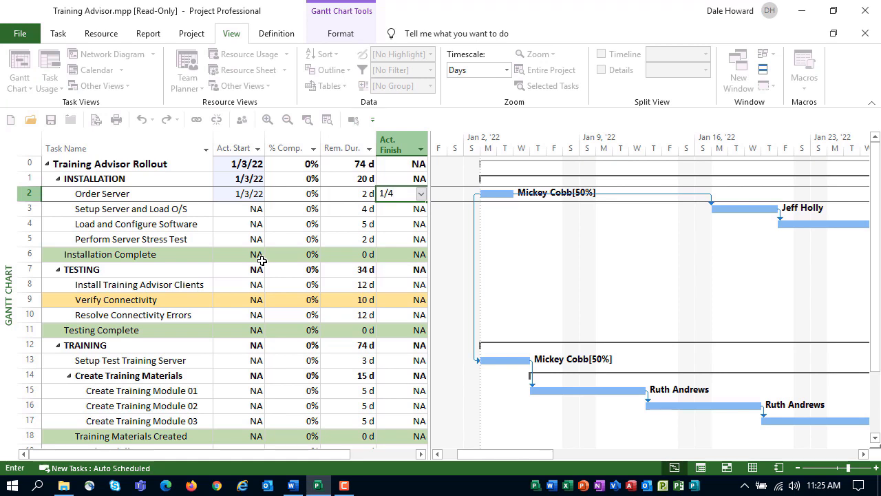
text(/22)
key(Return)
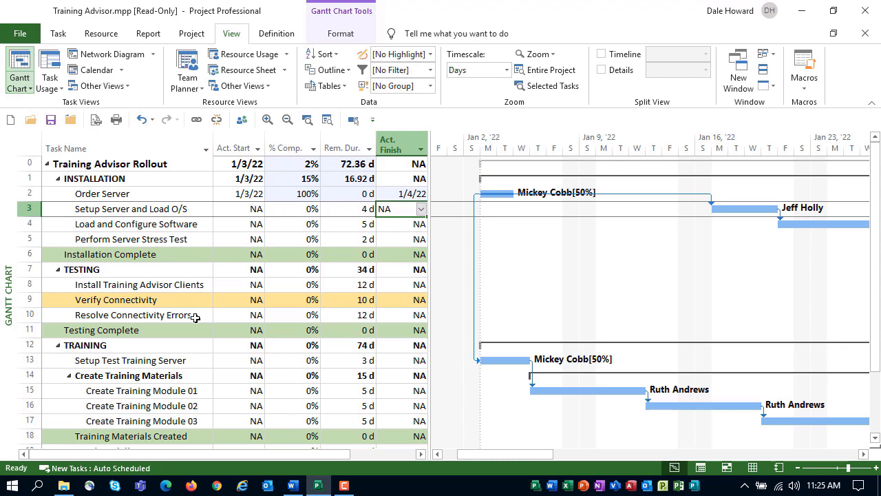
Set the Actual Start date of the Setup Test Training Server task to 1/4/22
click(166, 360)
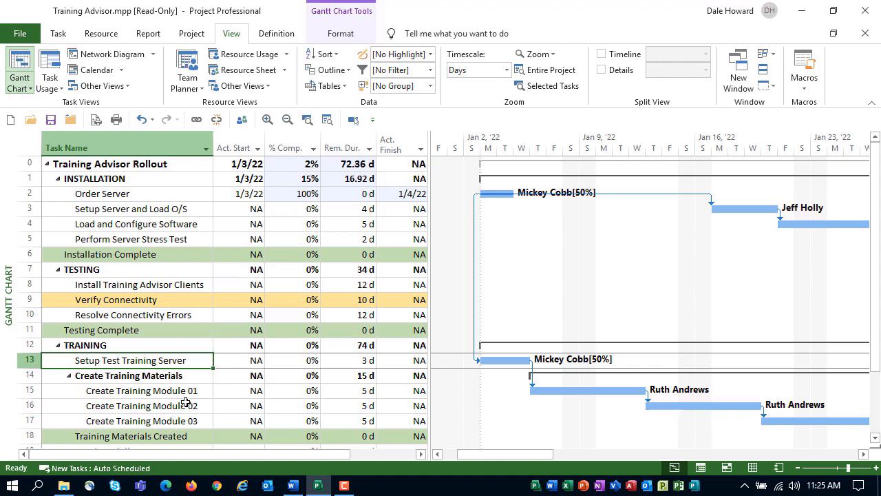
click(256, 360)
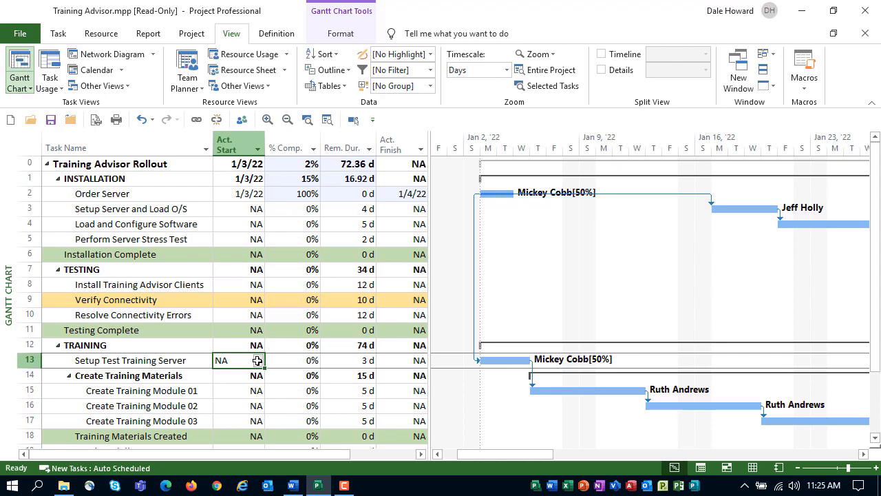
text(1/4)
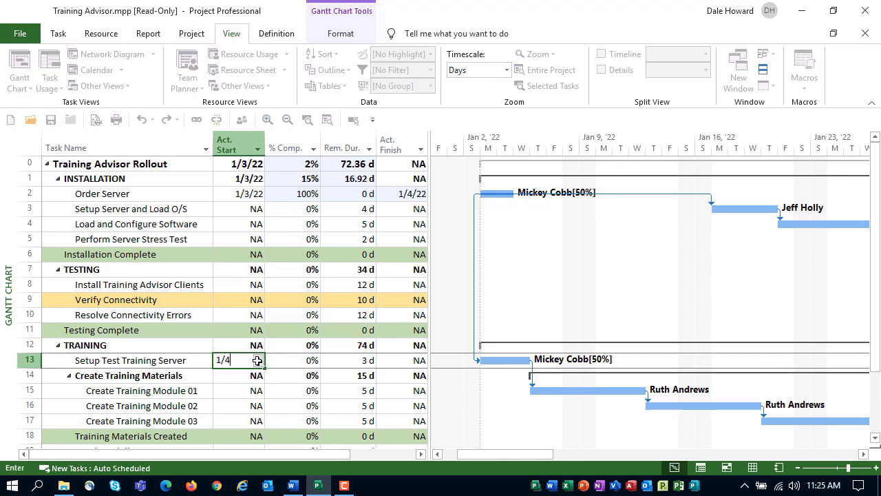
text(/22)
key(Tab)
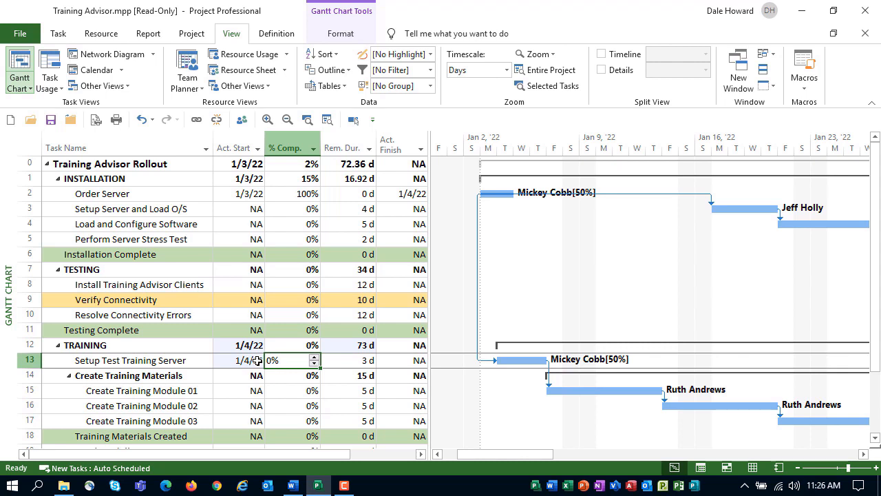
Set the Actual Finish date of the Setup Test Training Server task to 1/7/22
key(Tab)
key(Tab)
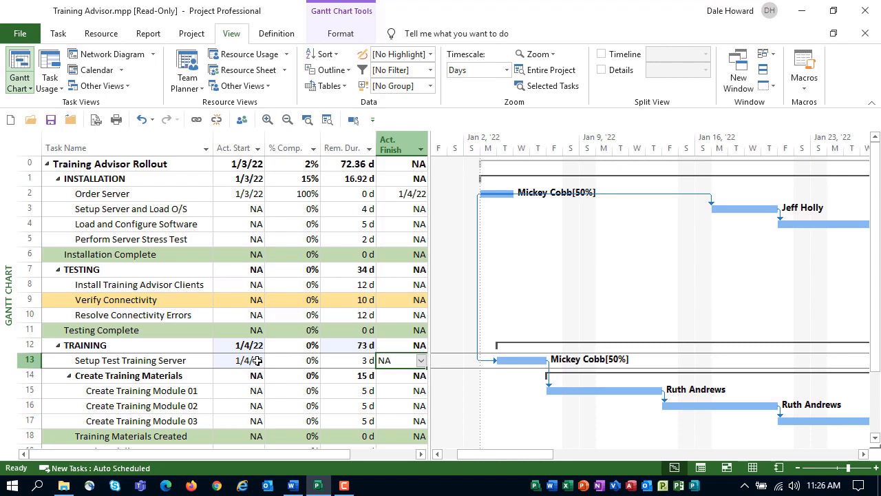
text(1/)
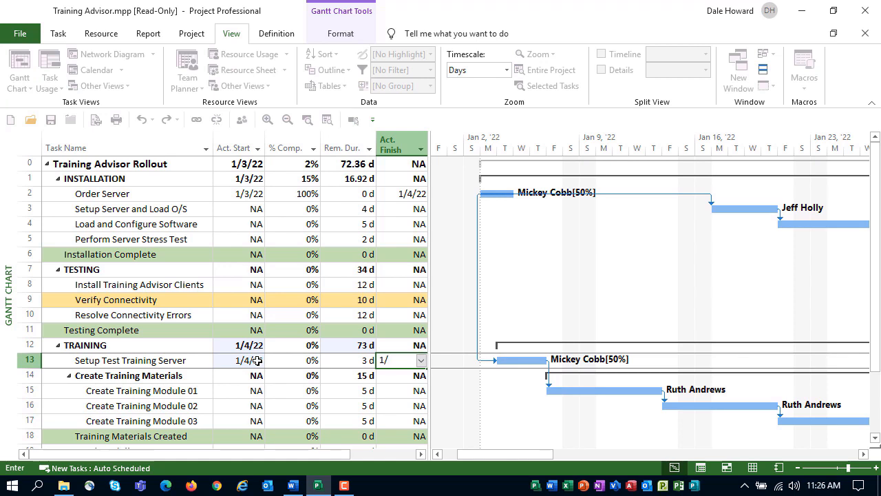
text(7/22)
key(Return)
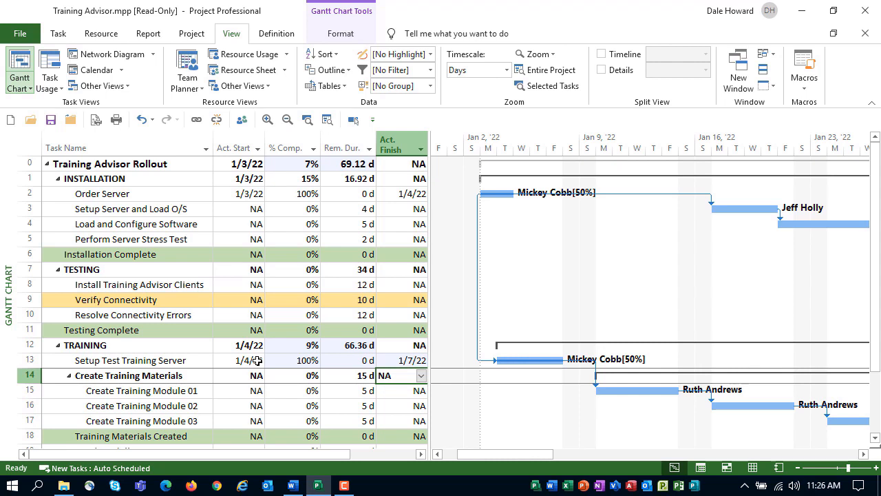
Set the Actual Start date of the Create Training Module 01 task to 1/10/22
click(188, 391)
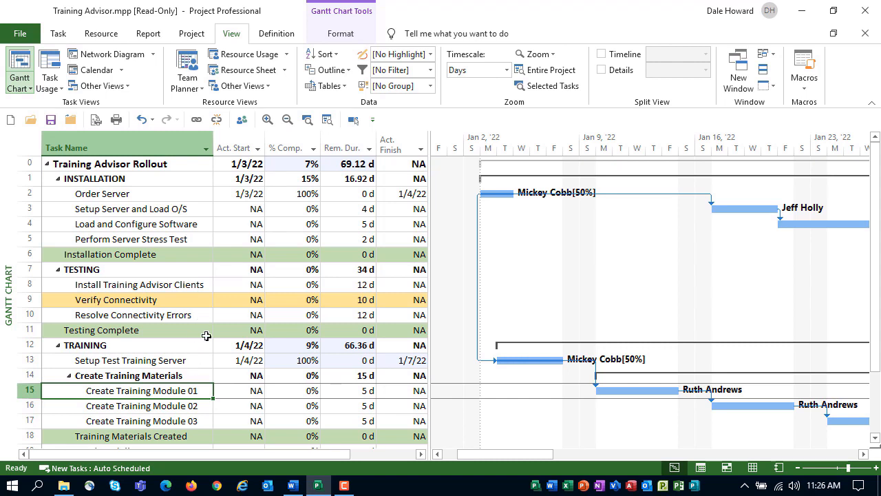
click(251, 393)
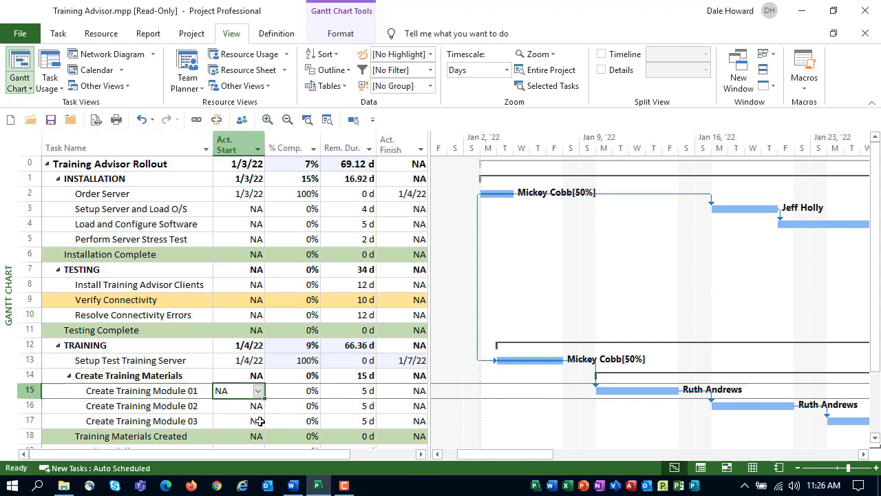
text(1/)
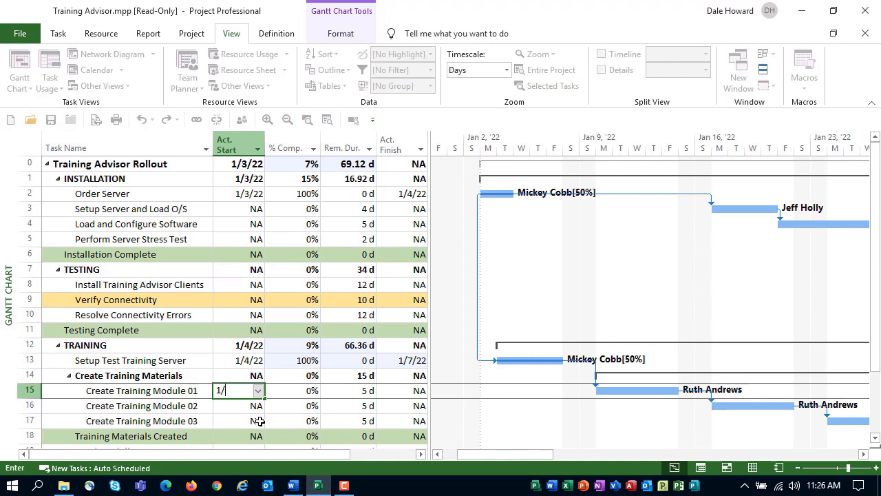
text(10/22)
key(Tab)
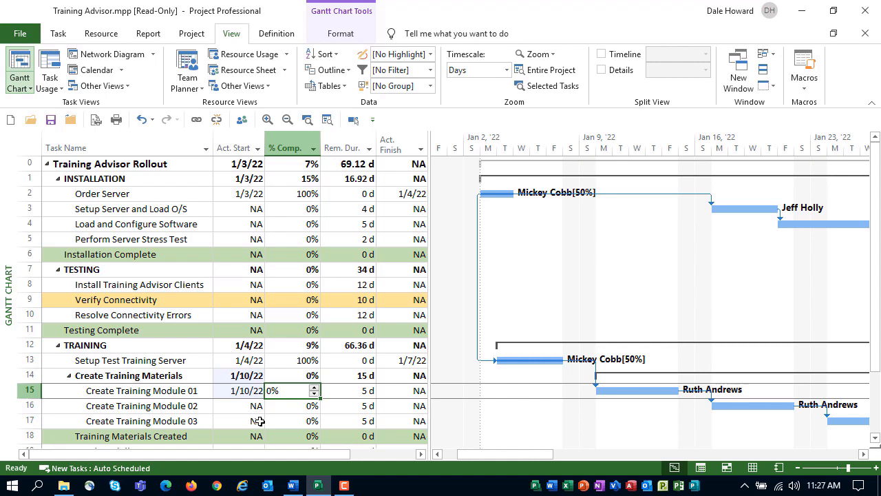
Set the Create Training Module 01 task to 40% complete with a remaining duration of 5 days
text(40)
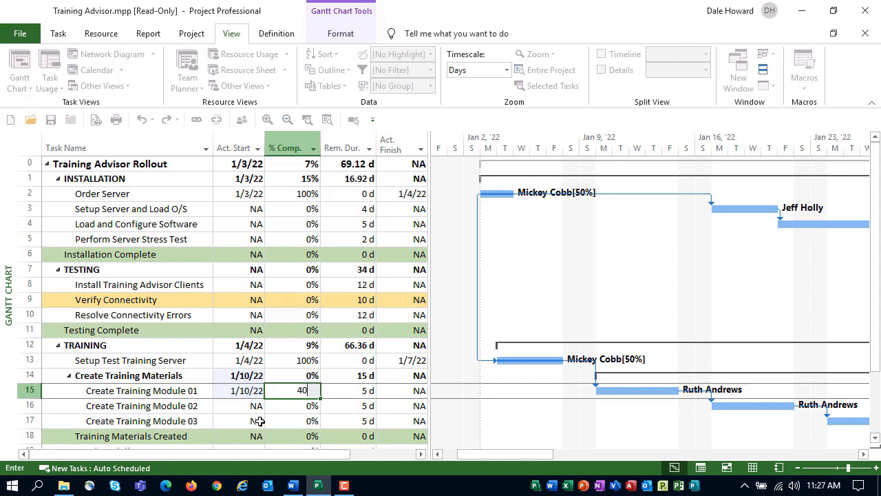
key(Return)
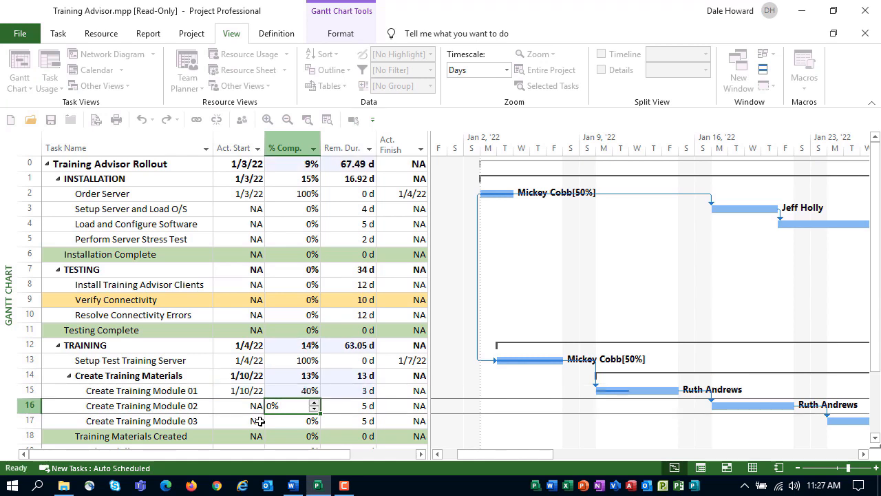
key(Up)
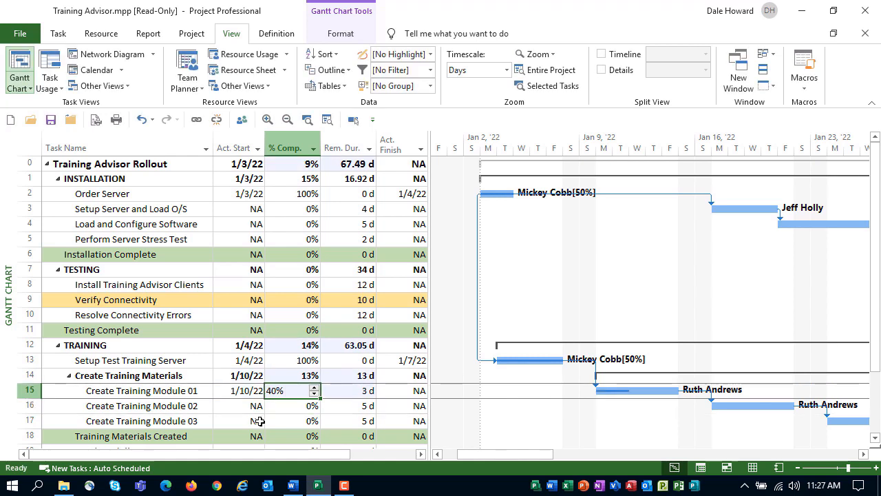
key(Right)
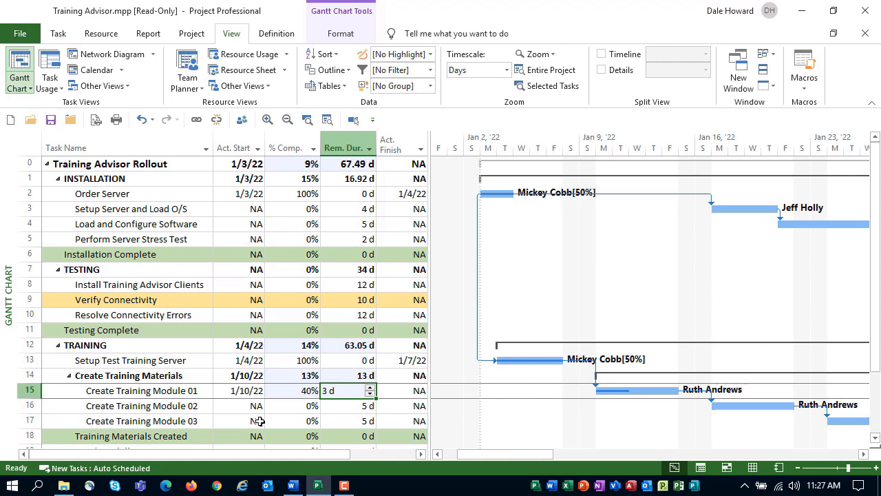
text(5)
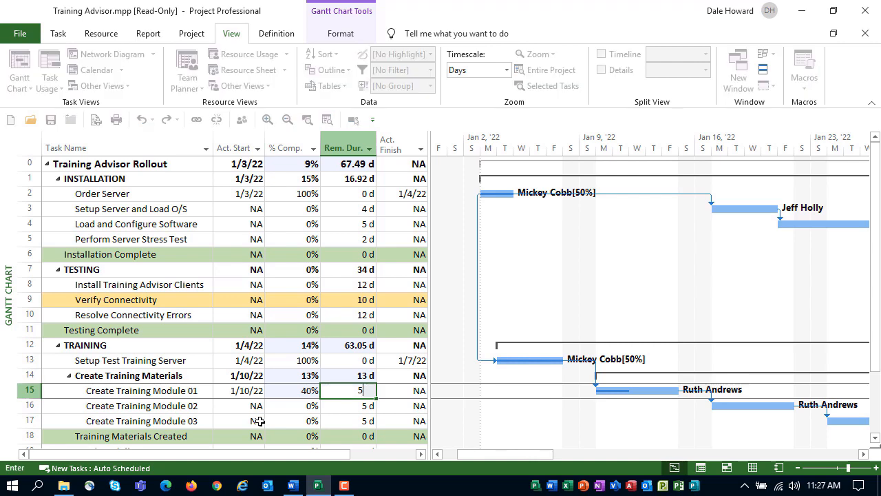
key(Return)
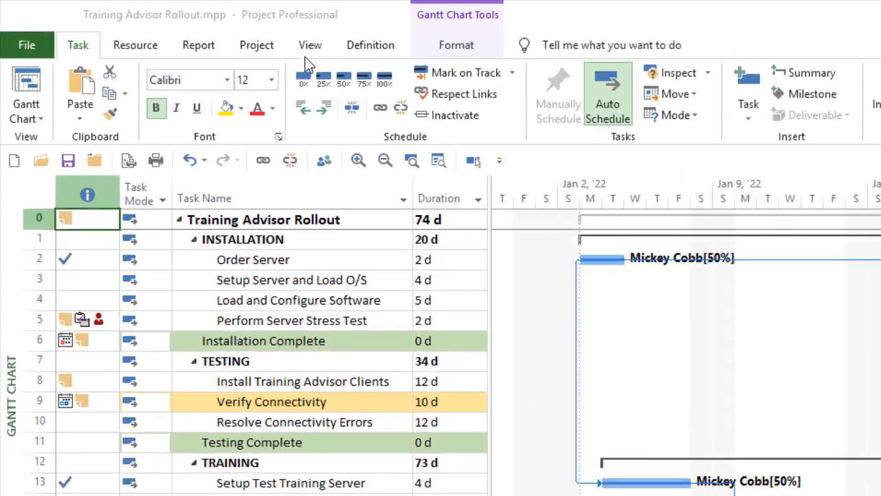
Set the project's status date to 1/14/22
click(253, 42)
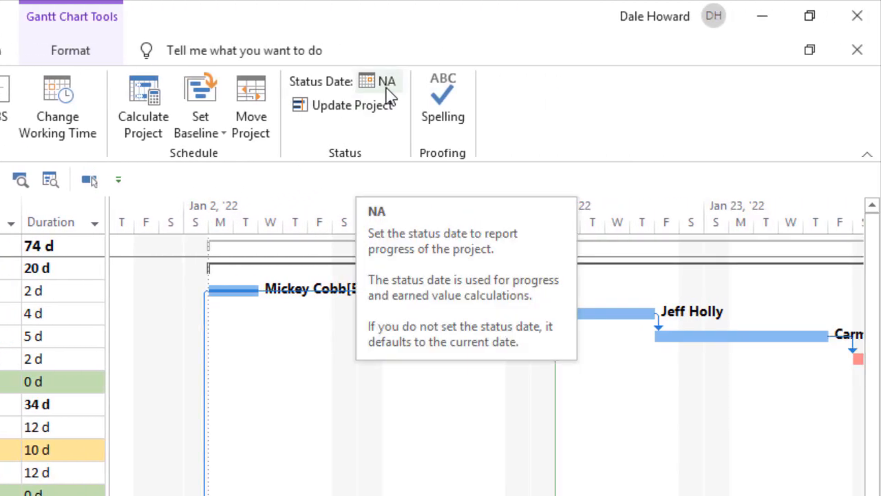
click(388, 88)
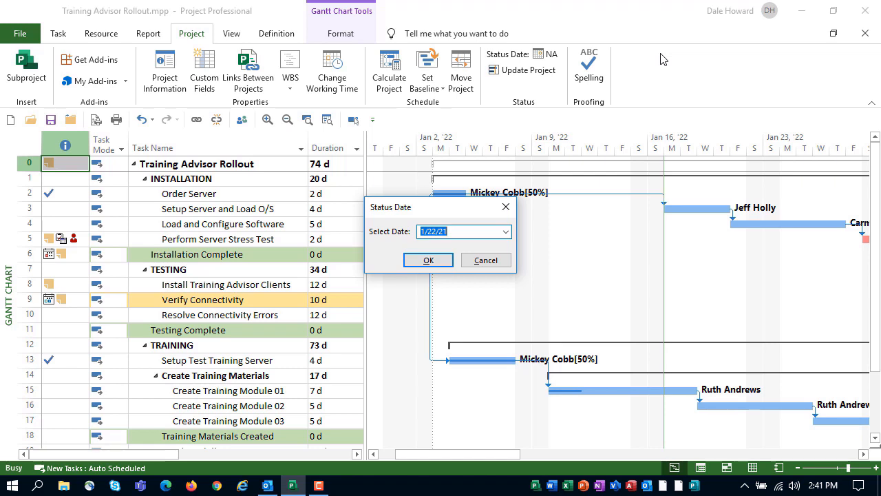
text(1/14/22)
click(427, 262)
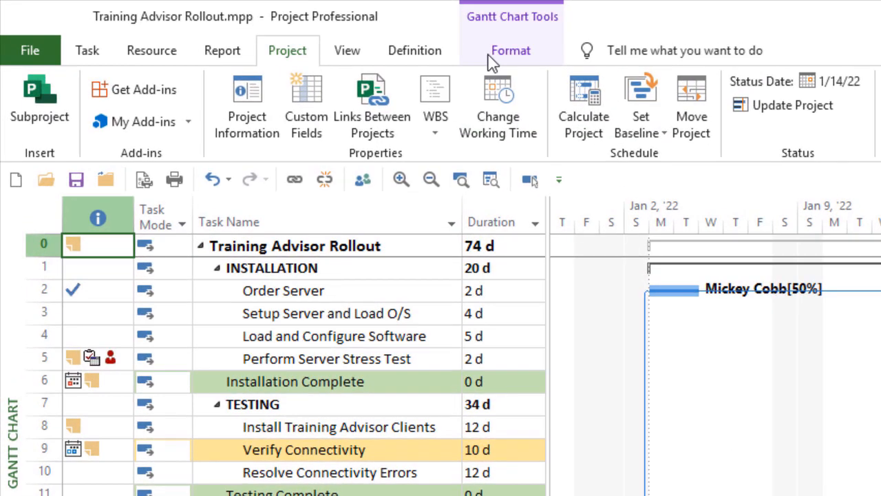
Format the Status Date gridline in the Gantt chart as a red dash-dot line
click(492, 55)
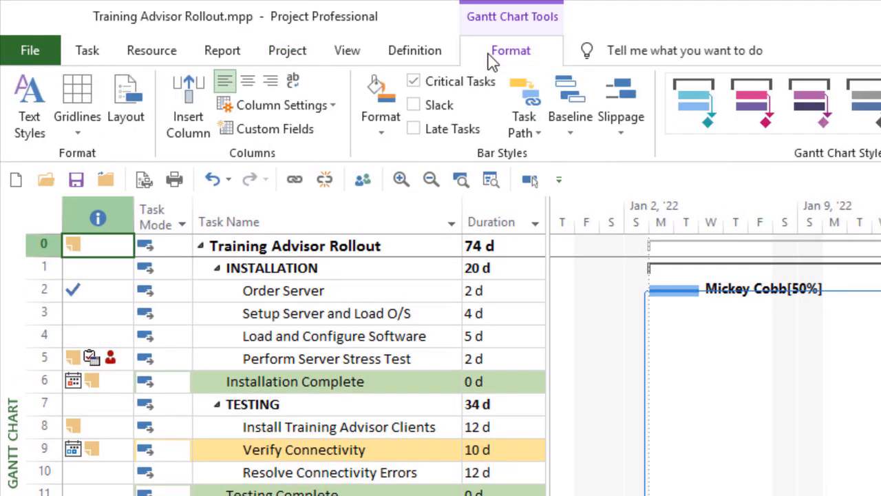
click(78, 130)
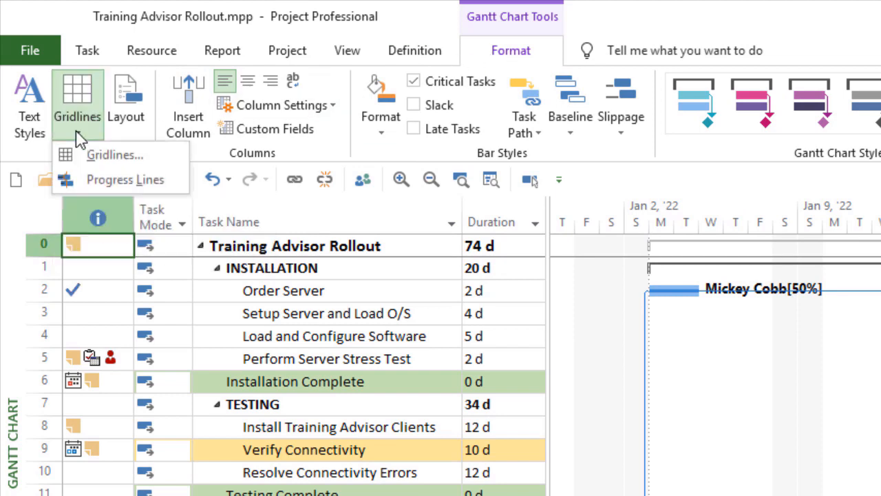
click(82, 154)
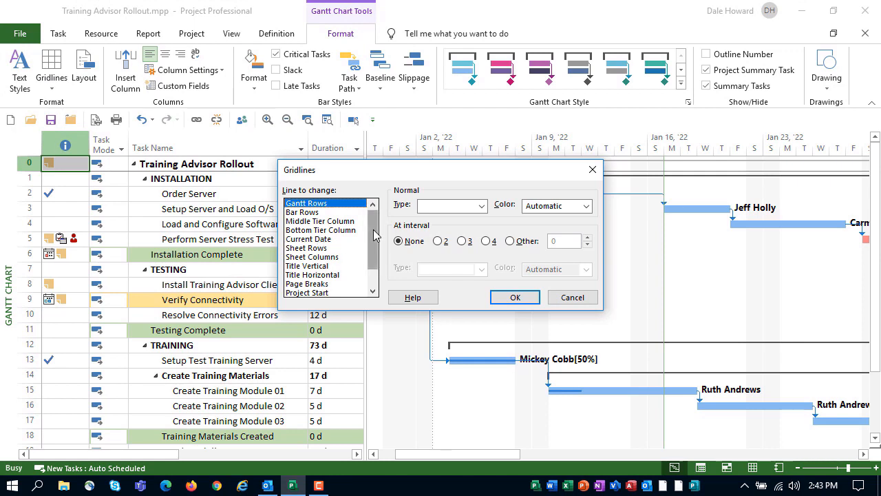
drag(374, 230, 374, 265)
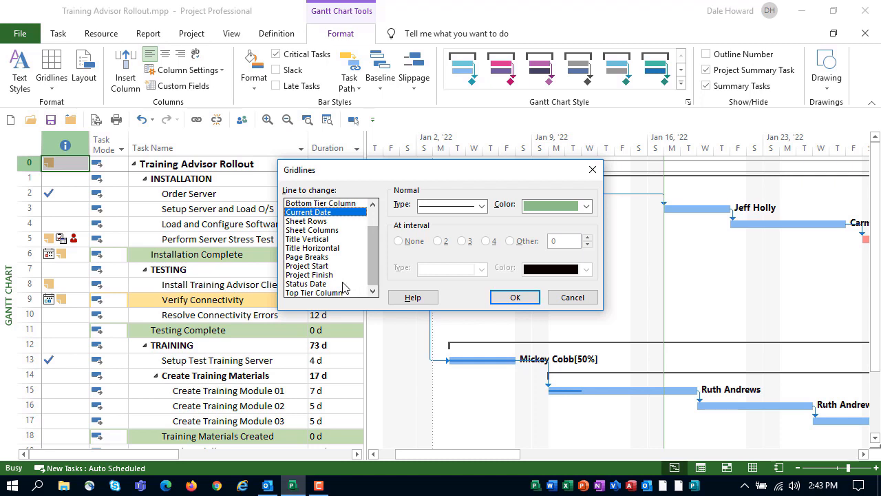
click(319, 285)
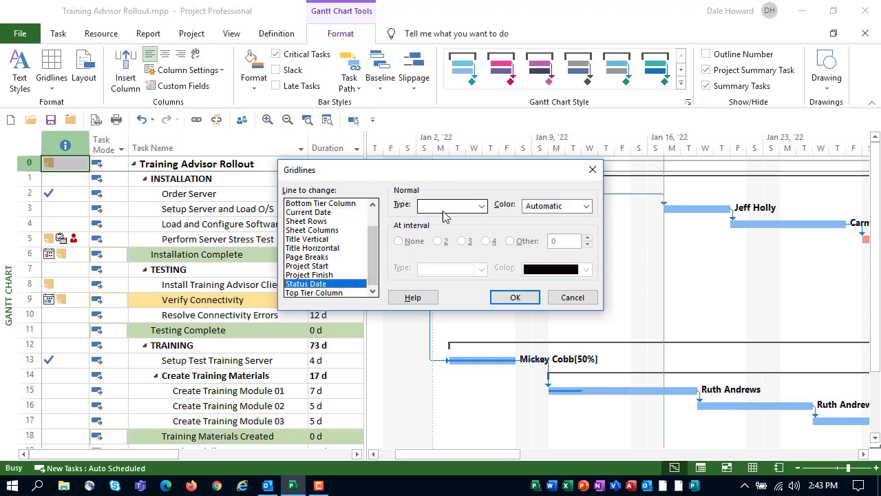
click(482, 206)
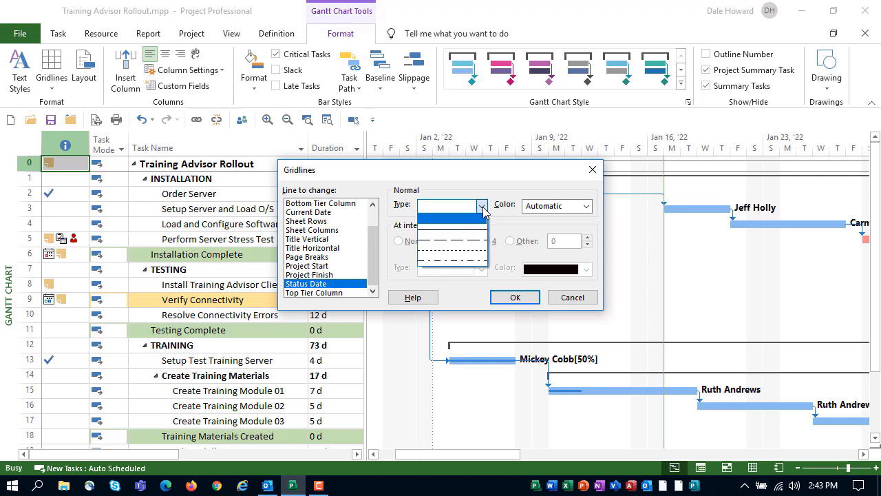
click(466, 260)
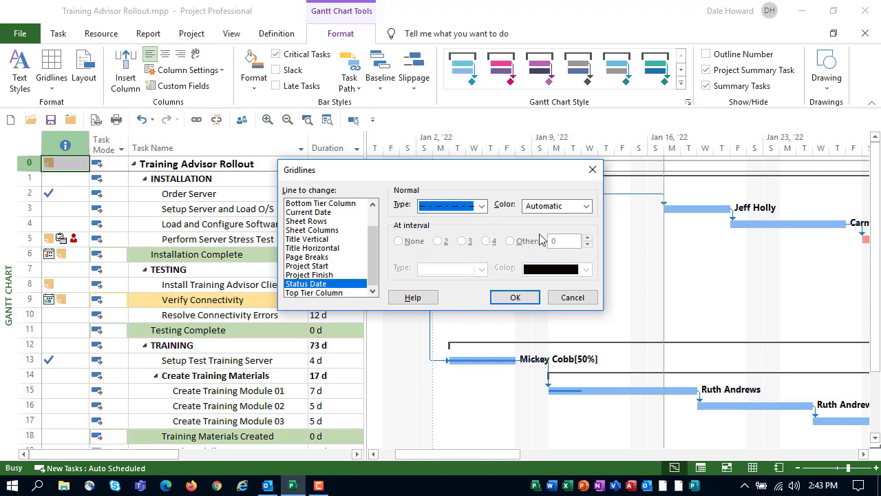
click(587, 208)
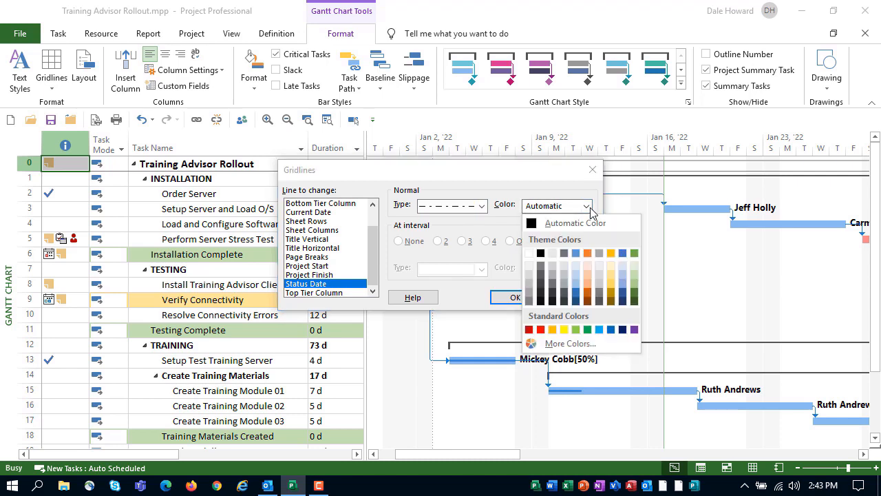
click(541, 329)
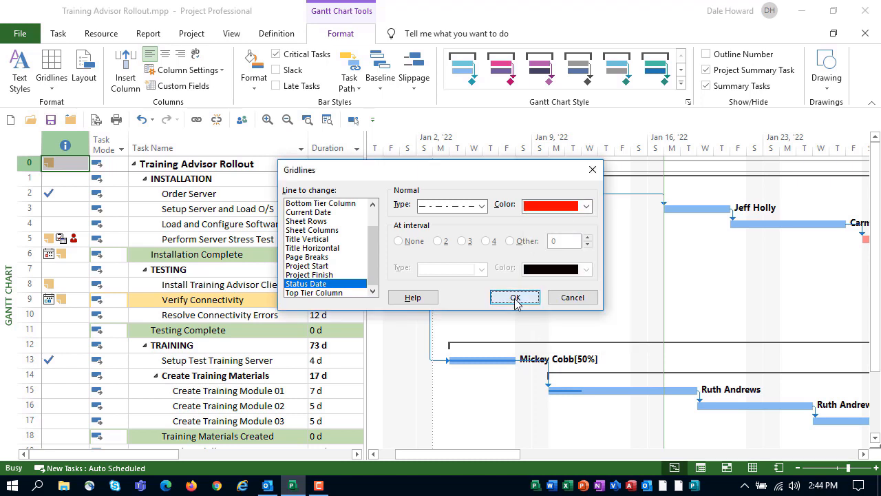
click(515, 297)
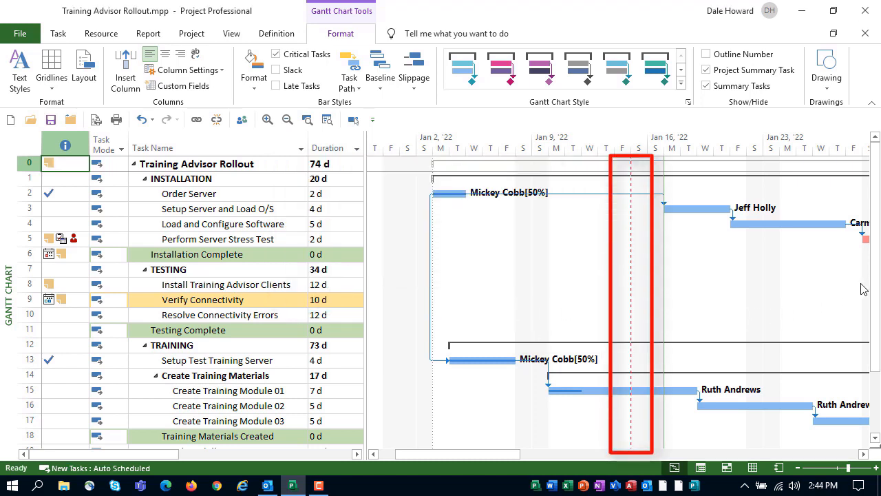